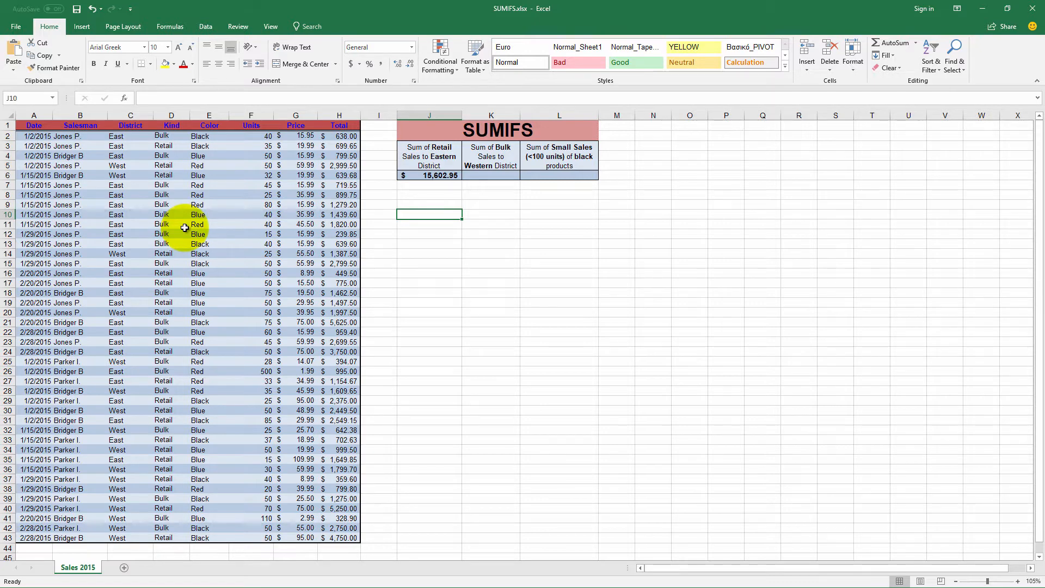
Step: Examine the sales table's columns from Date through Total and the existing SUMIFS formula for retail sales to the Eastern District
left_click(36, 116)
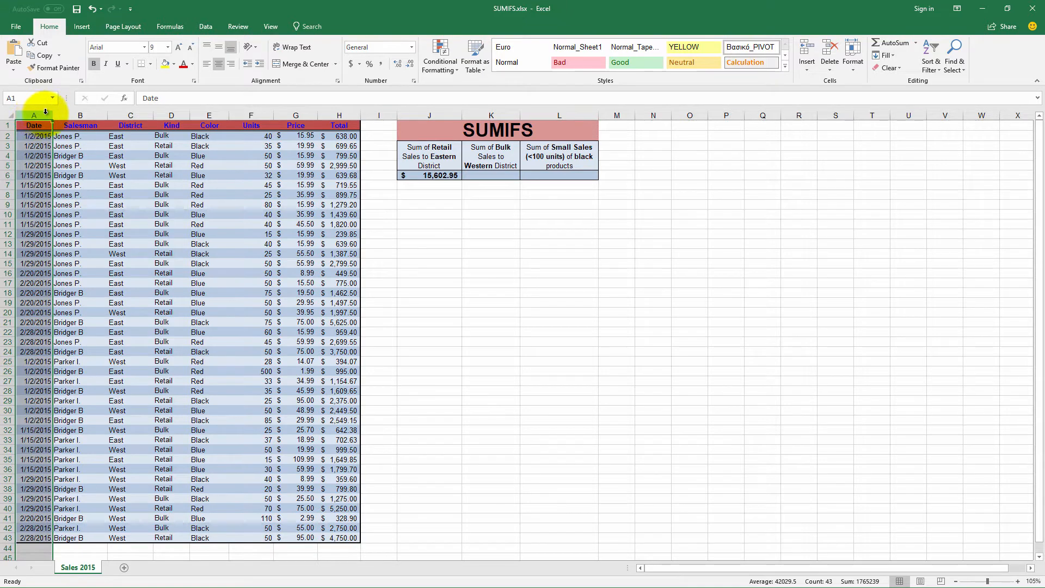
left_click(76, 114)
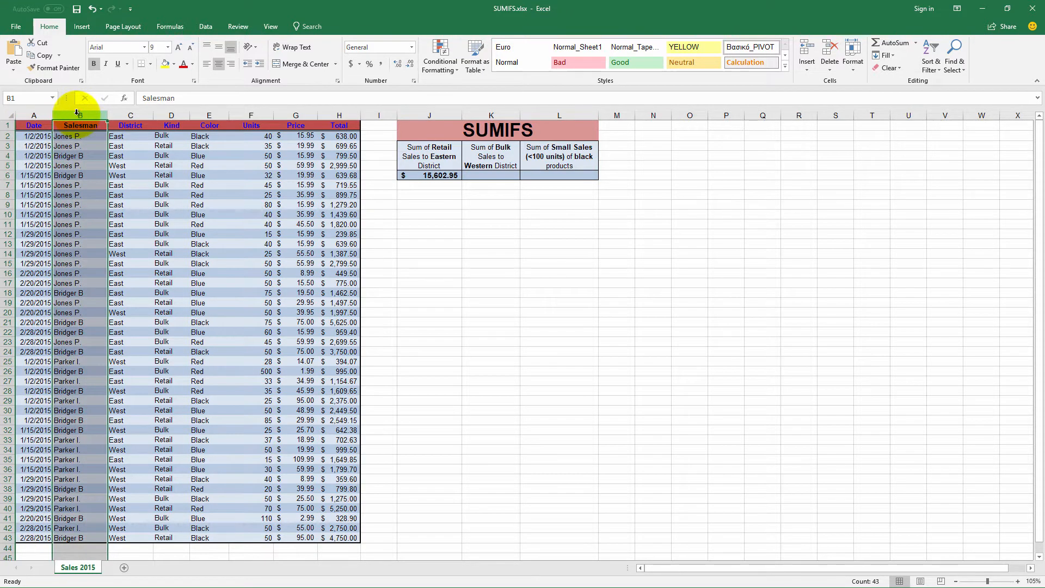
left_click(129, 115)
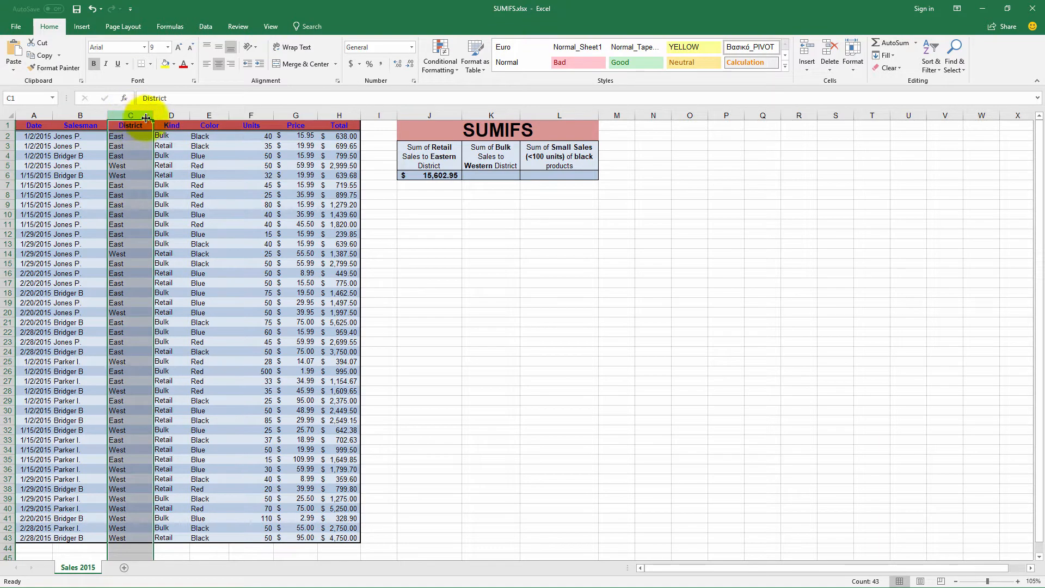
left_click(177, 116)
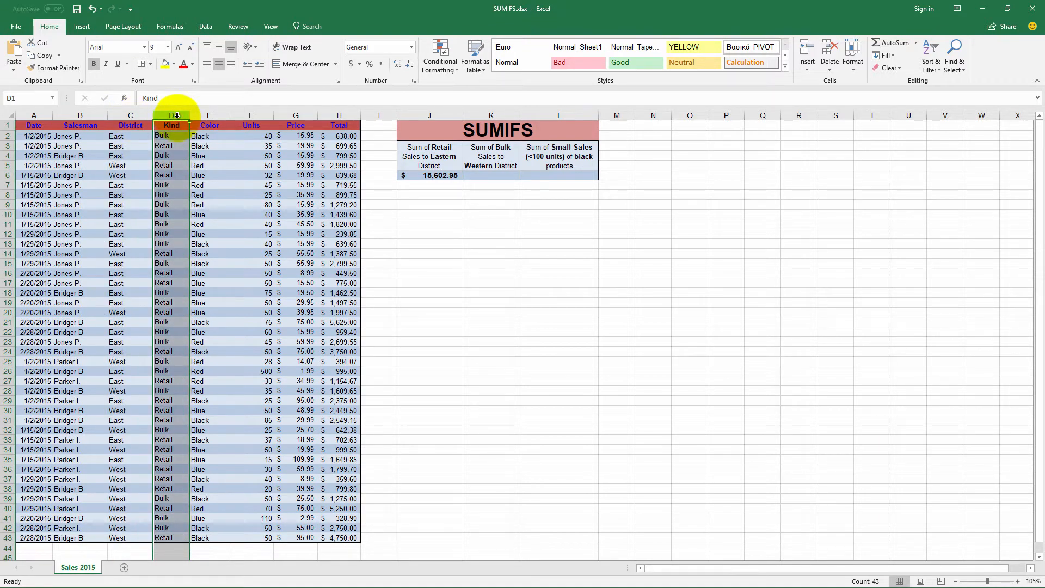
left_click(211, 115)
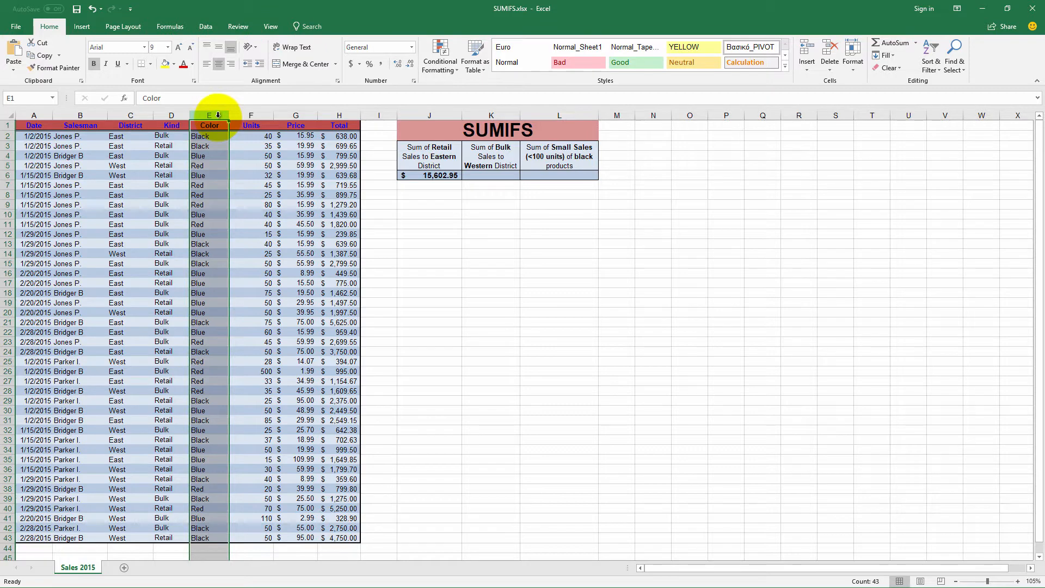
left_click(258, 114)
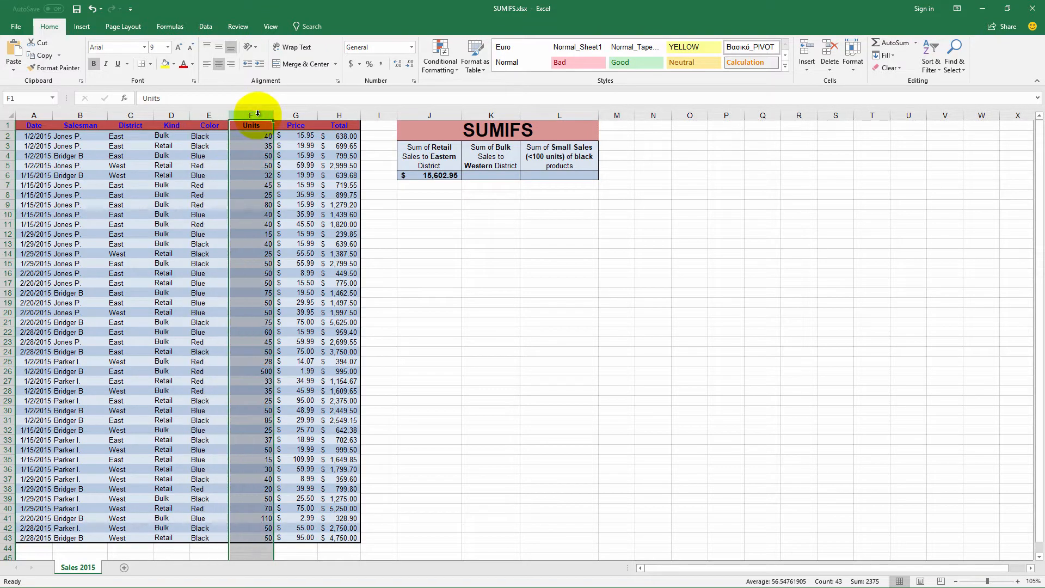
left_click(298, 114)
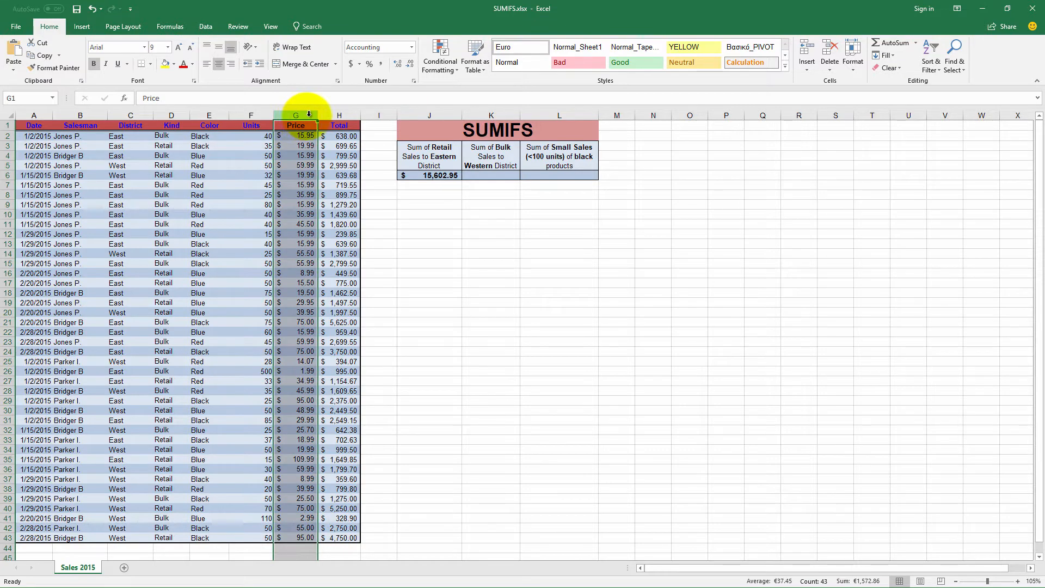
left_click(347, 116)
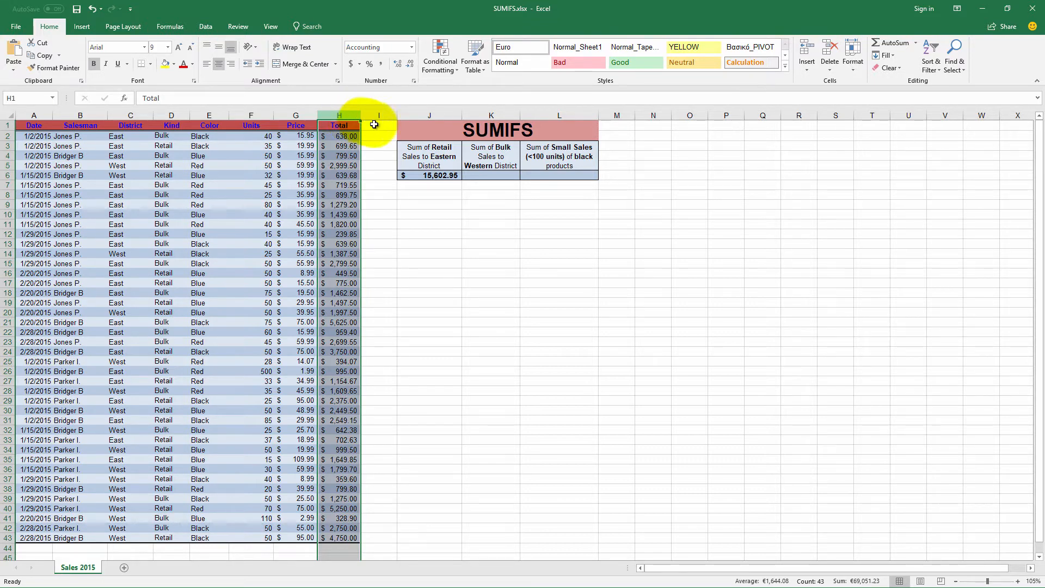
left_click(445, 174)
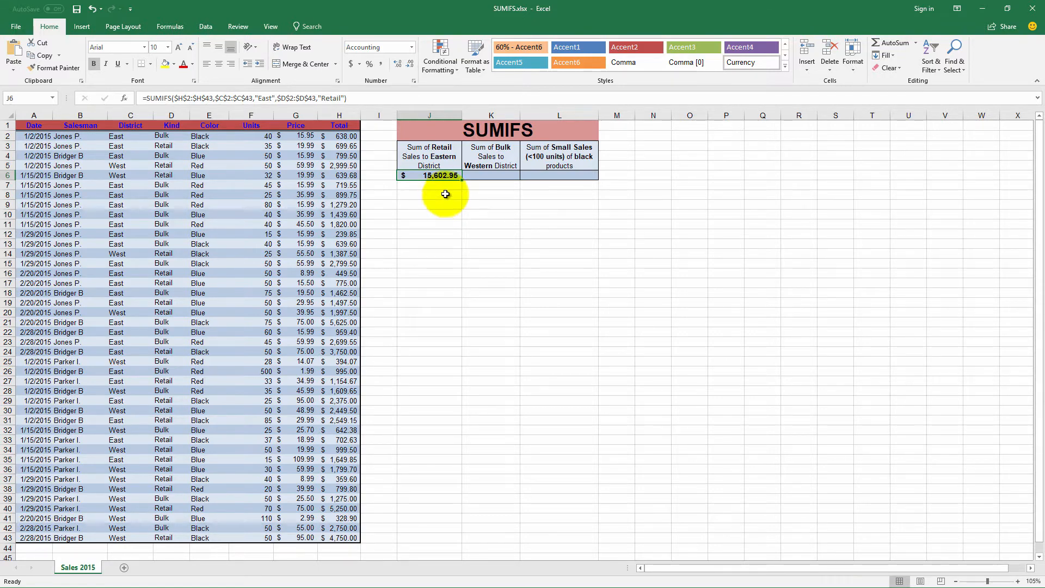
Step: Start a SUMIFS formula in K6 for bulk sales to the Western District, with the Total values H2:H43 as sum range
left_click(470, 174)
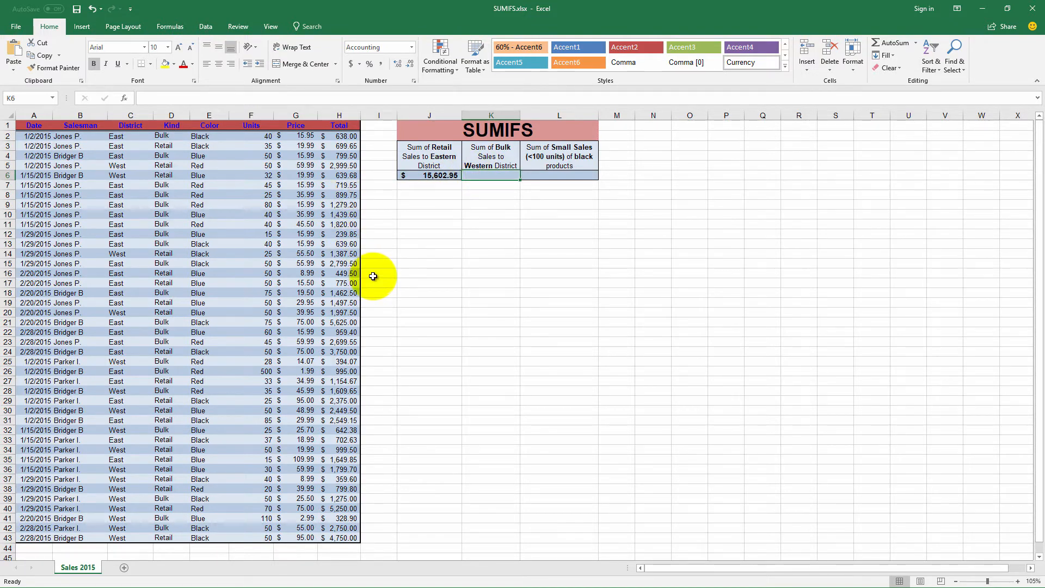
type("=")
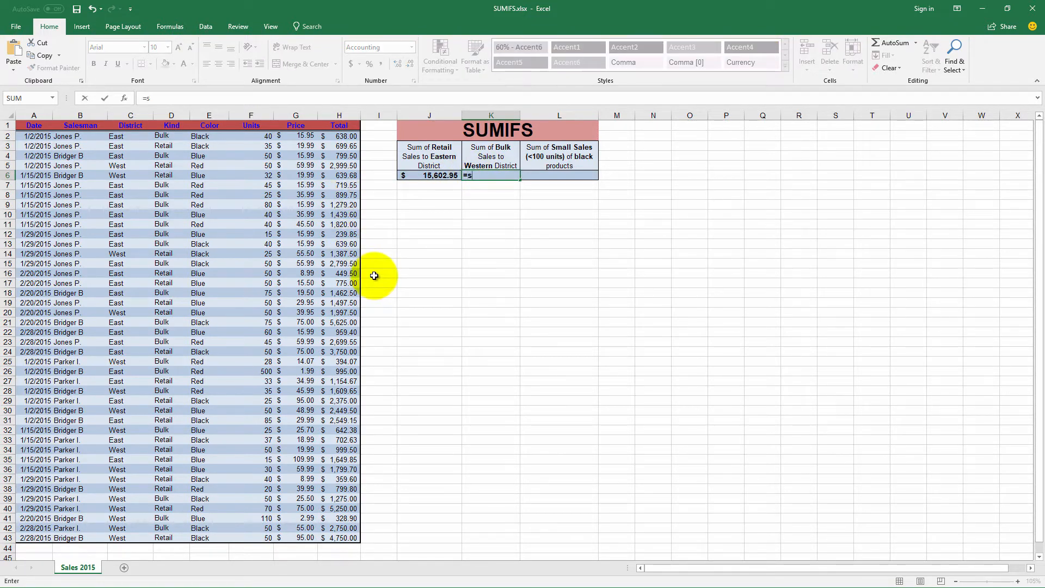
type("sumif")
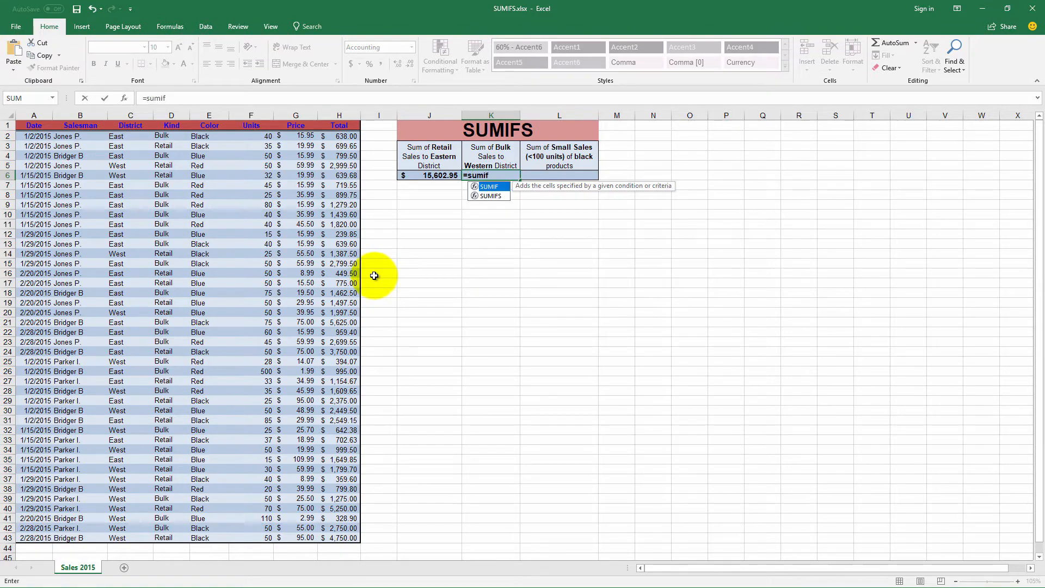
type("s(")
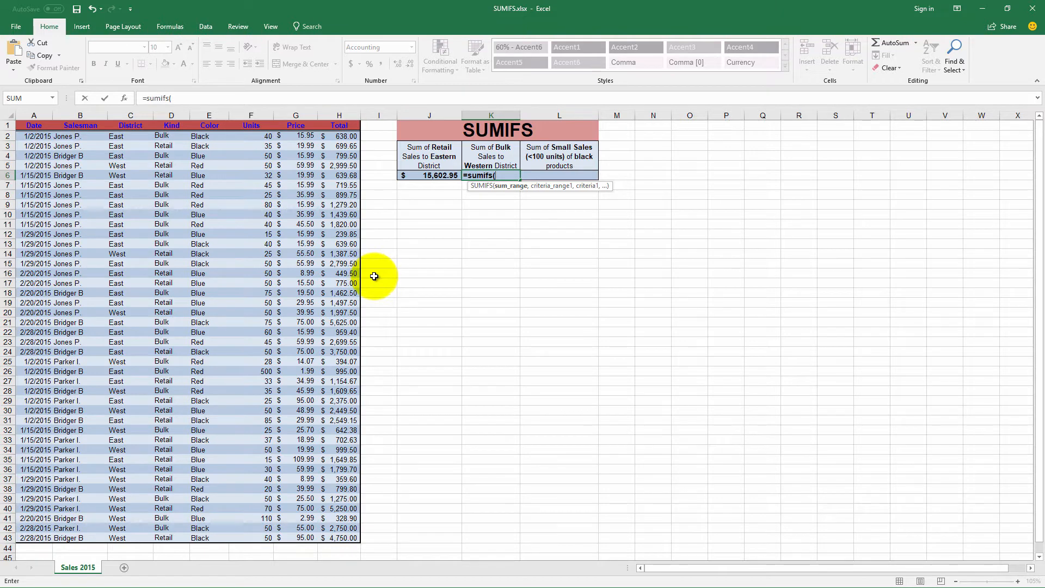
left_click(331, 137)
left_click_drag(331, 136, 345, 539)
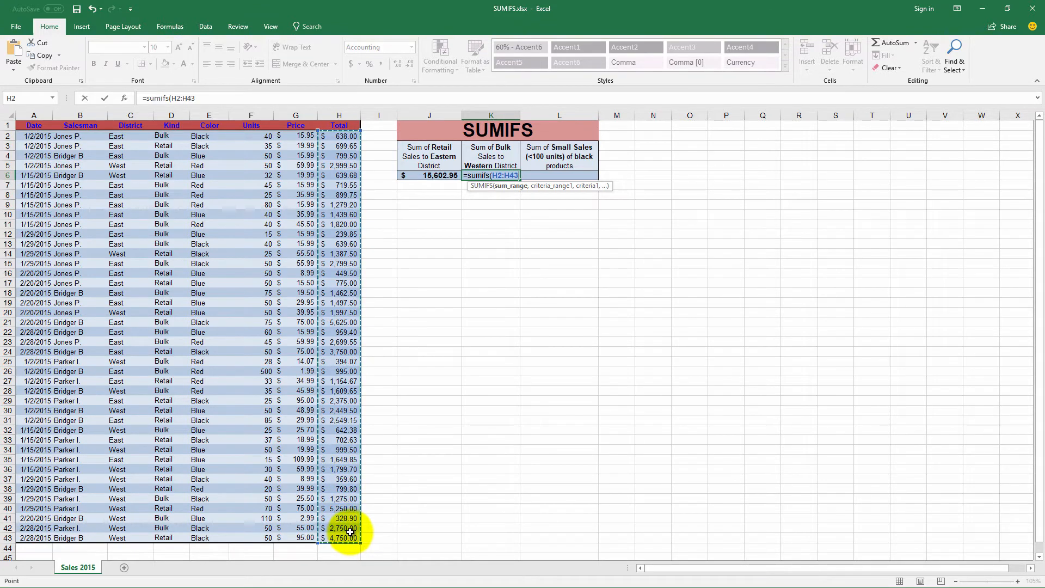
type(",")
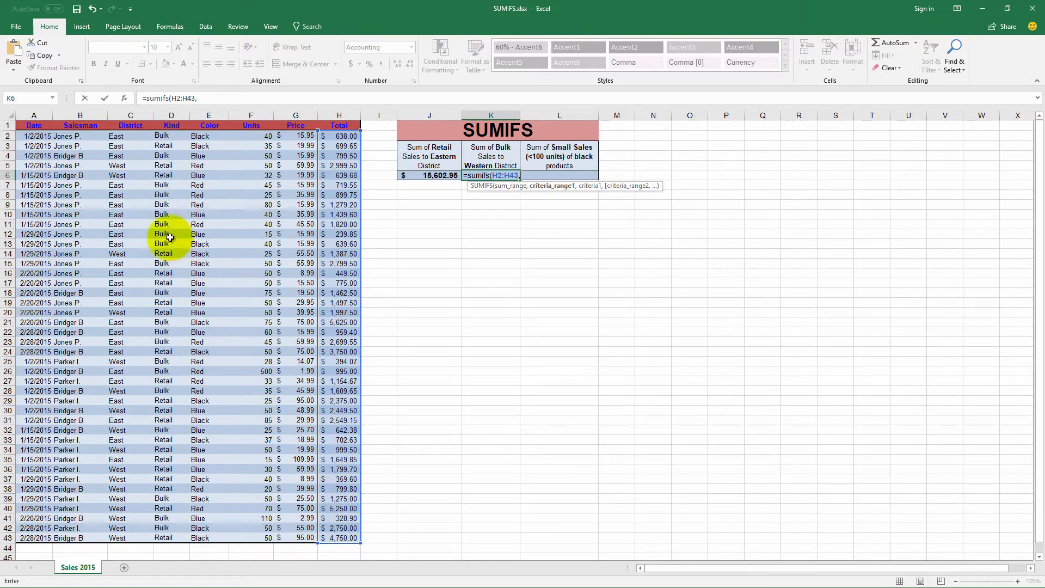
Step: Add the Kind range D2:D43 with the criterion "=Bulk" as the formula's first condition
left_click_drag(161, 137, 196, 526)
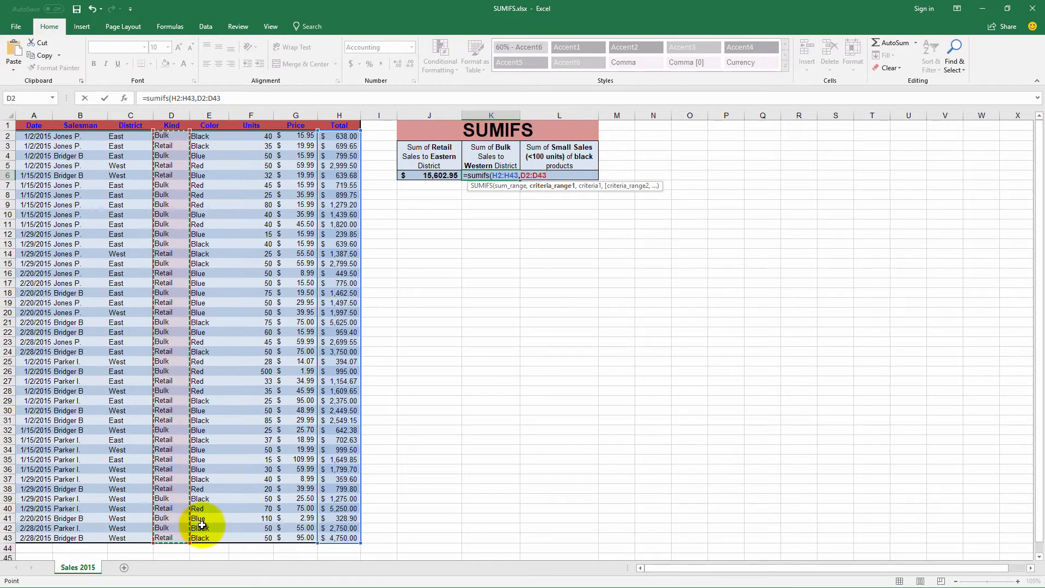
type(",")
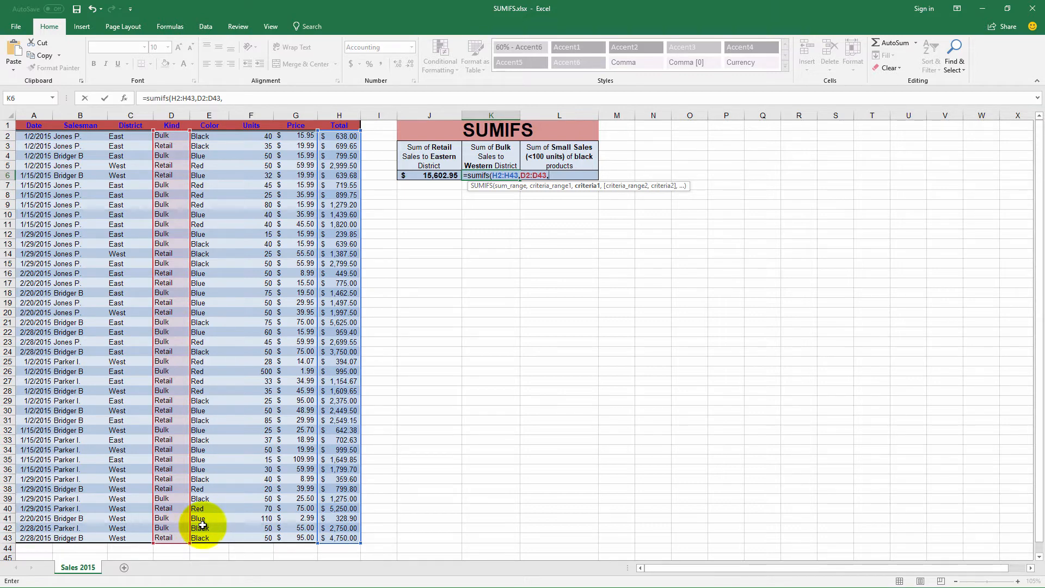
type("\"=Bulk")
type(",")
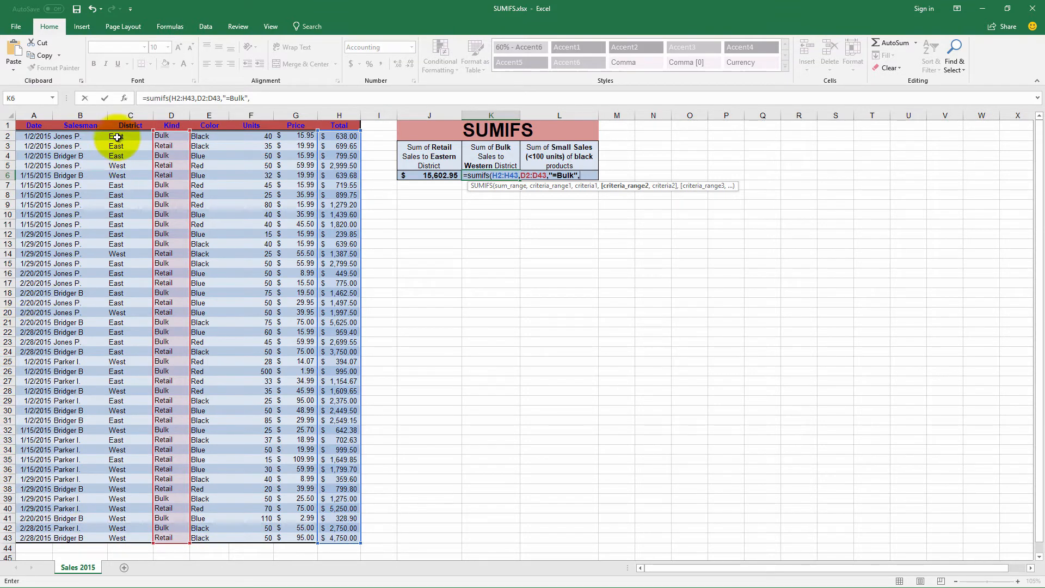
Step: Add the District range C2:C43 with the criterion "West" as second condition and complete the formula in K6
left_click_drag(117, 137, 131, 539)
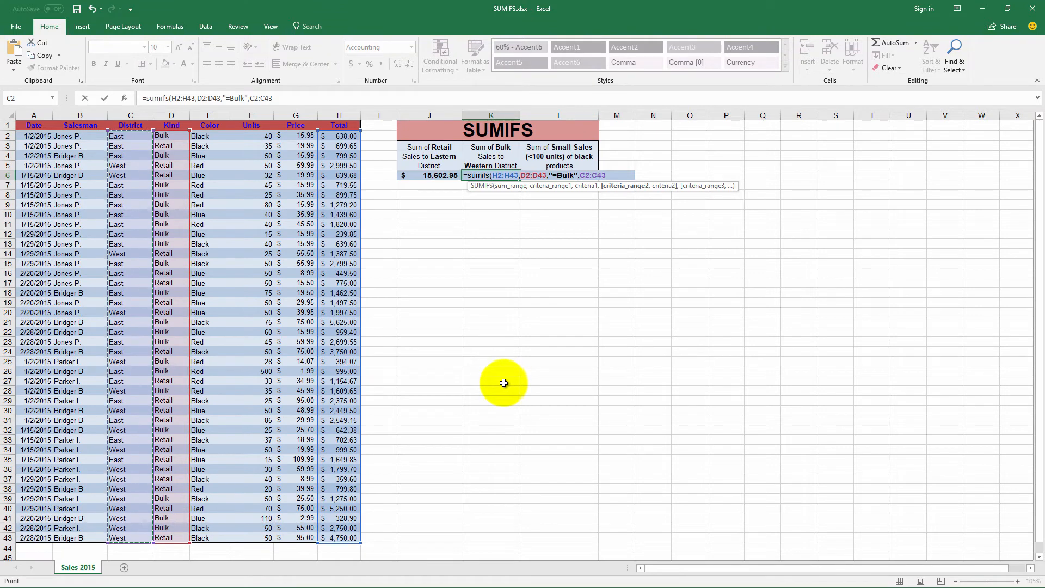
type(",")
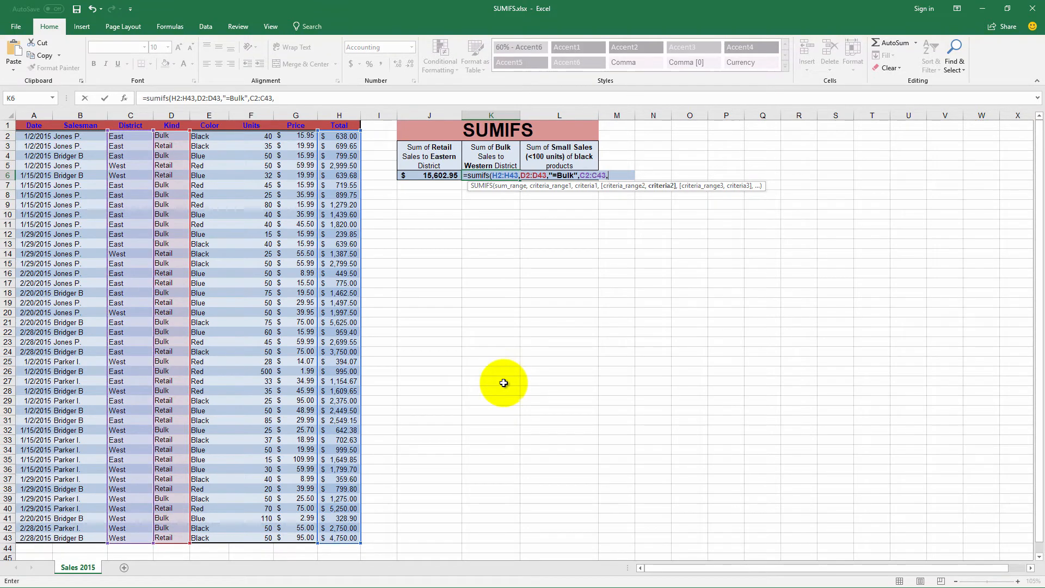
type("\"West\"")
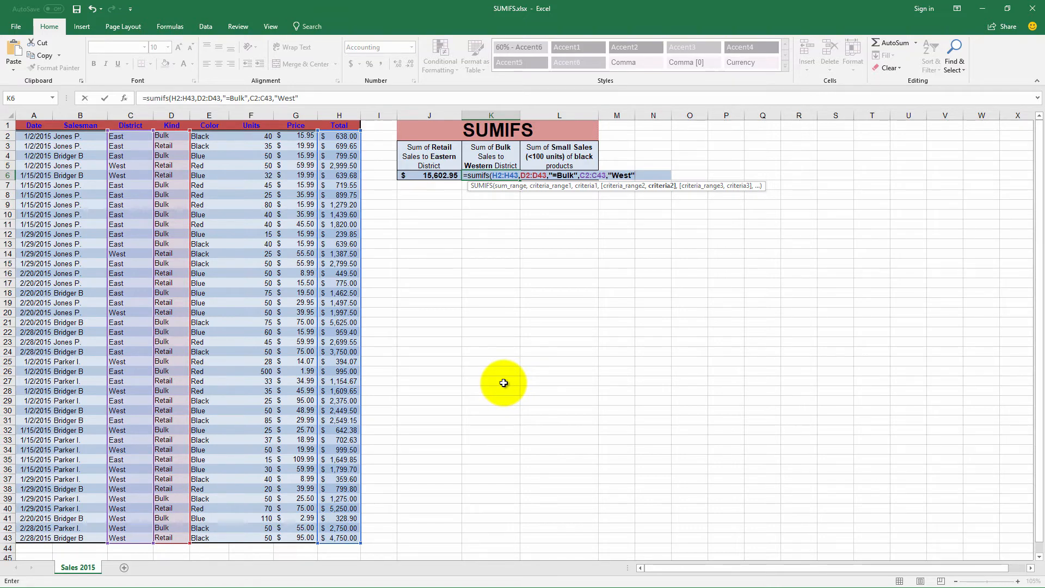
type(")")
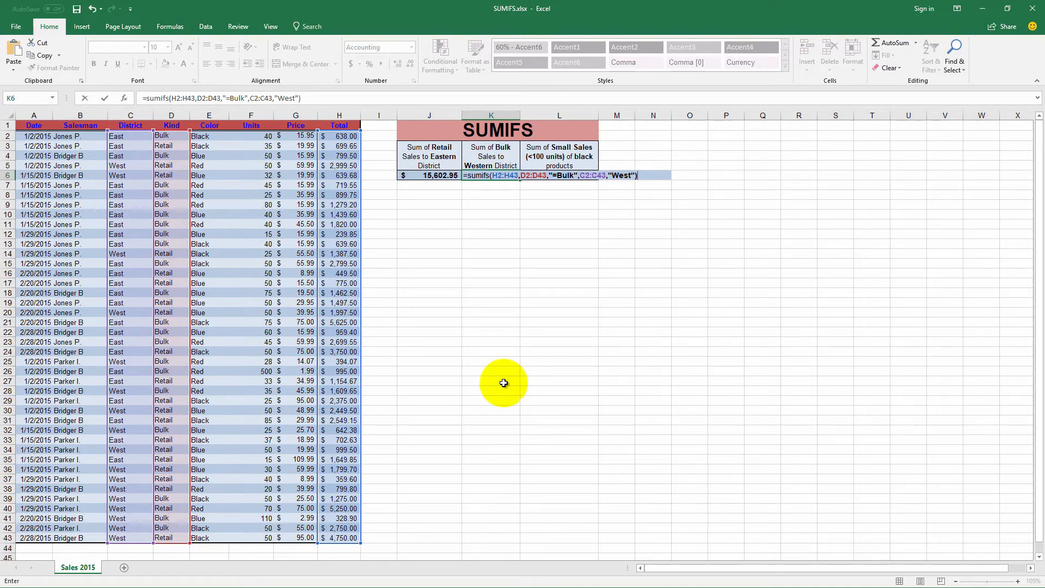
key("Return")
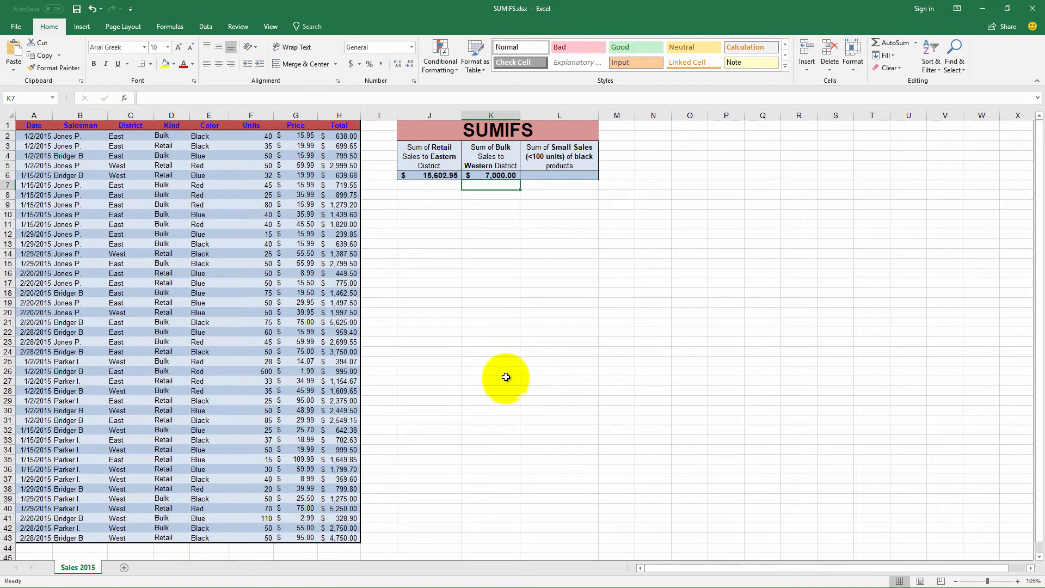
left_click(491, 175)
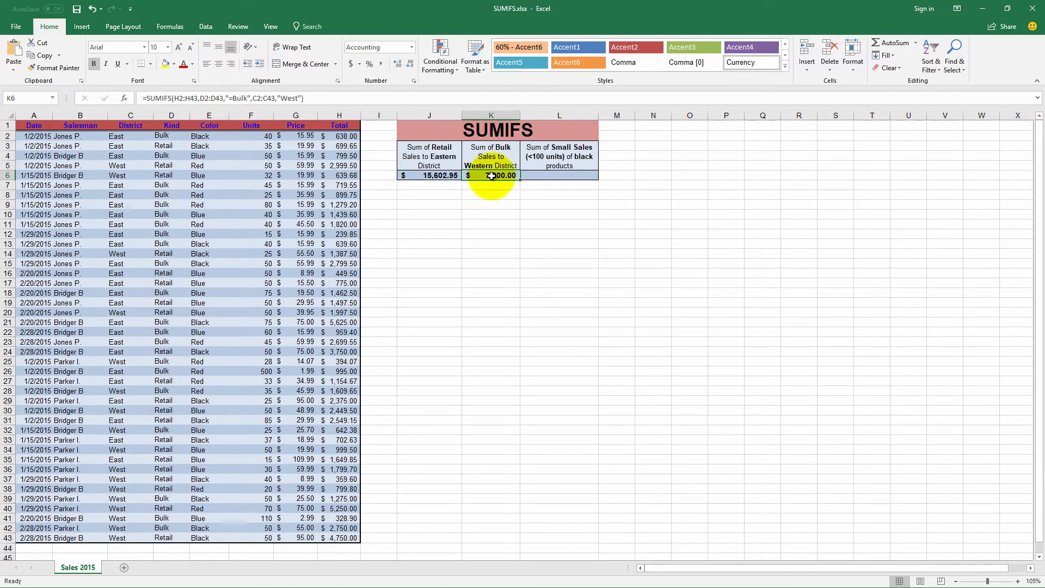
Step: Start a SUMIFS formula in L6 for small sales of black products, with the Total values H2:H43 as sum range
left_click(547, 177)
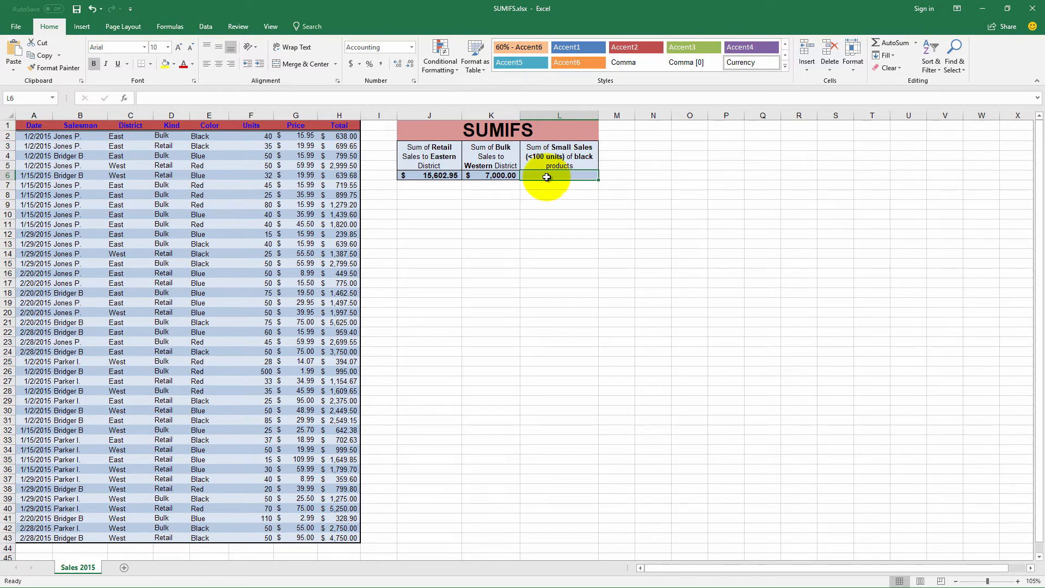
type("=s")
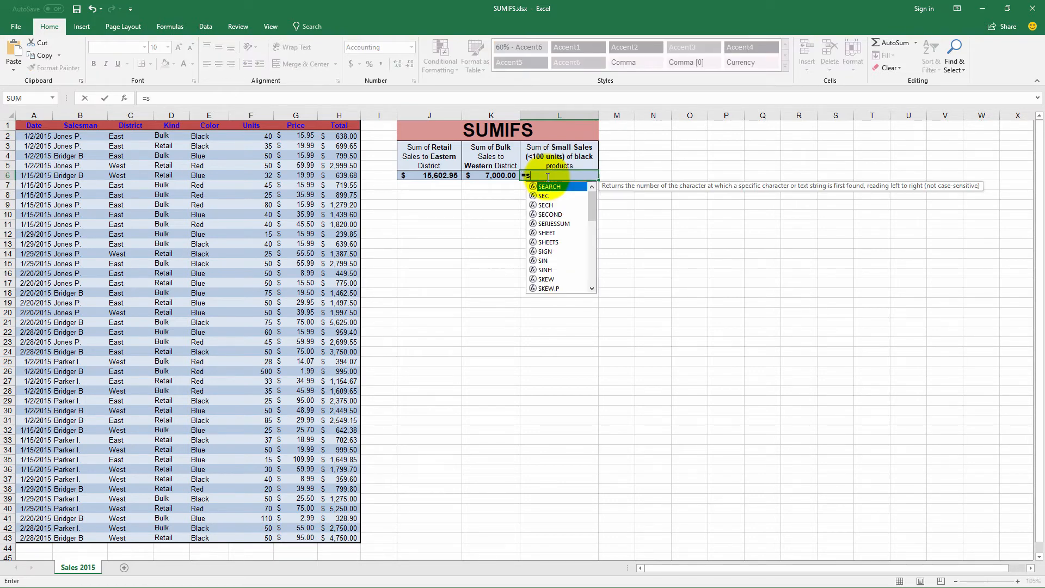
type("umifs")
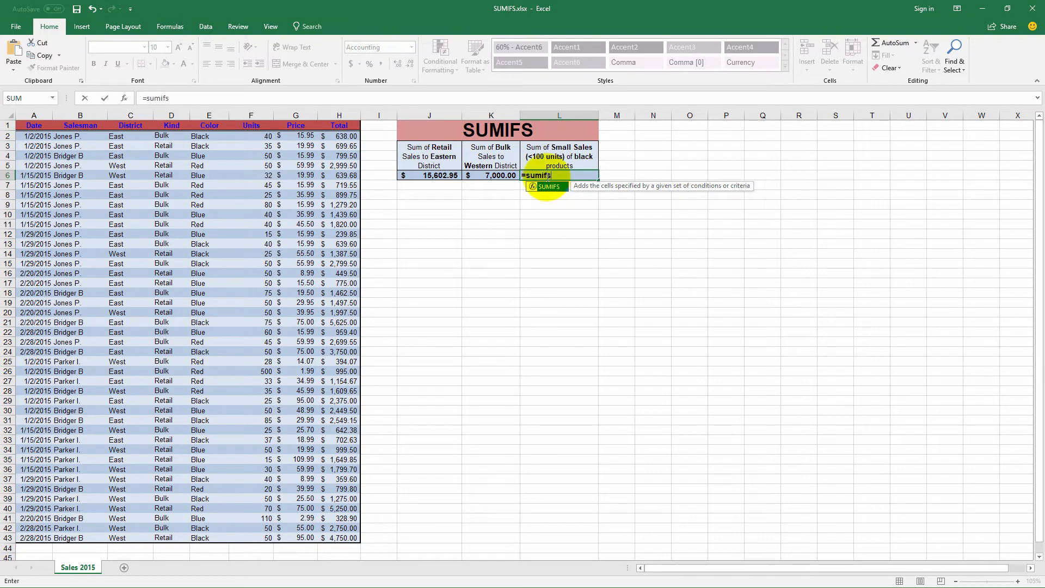
type("(")
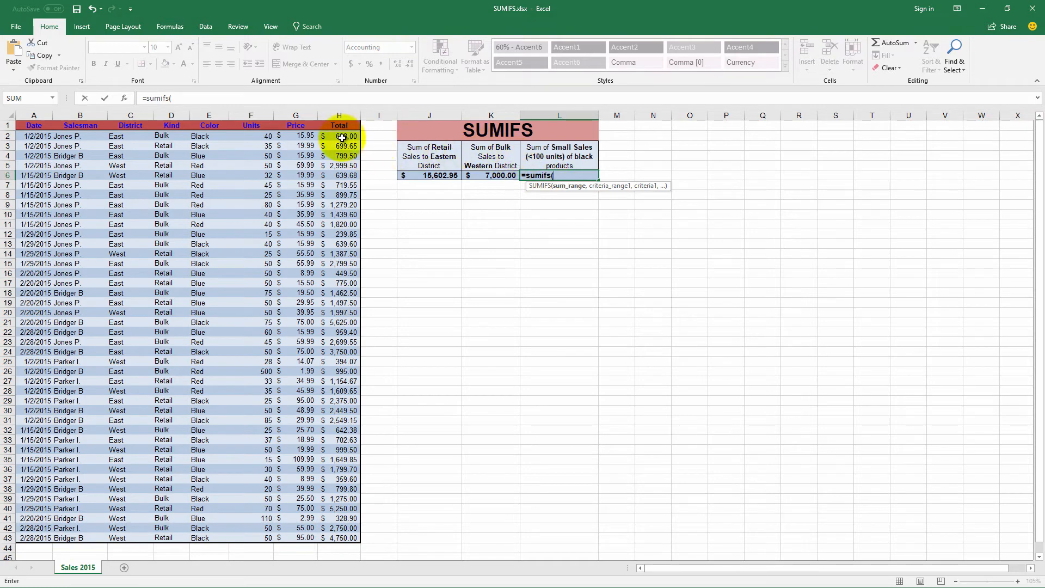
left_click_drag(342, 137, 354, 537)
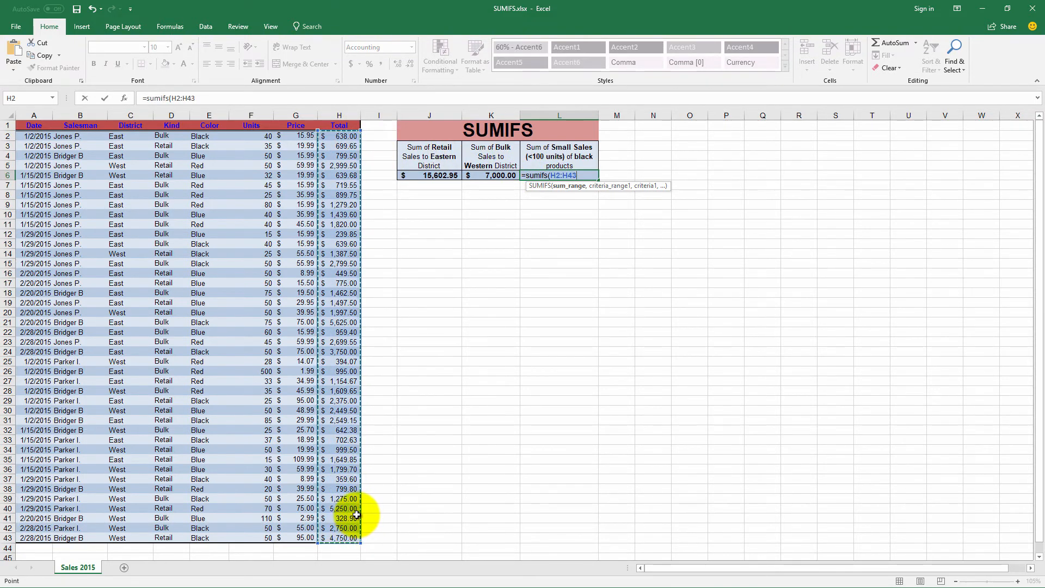
type(",")
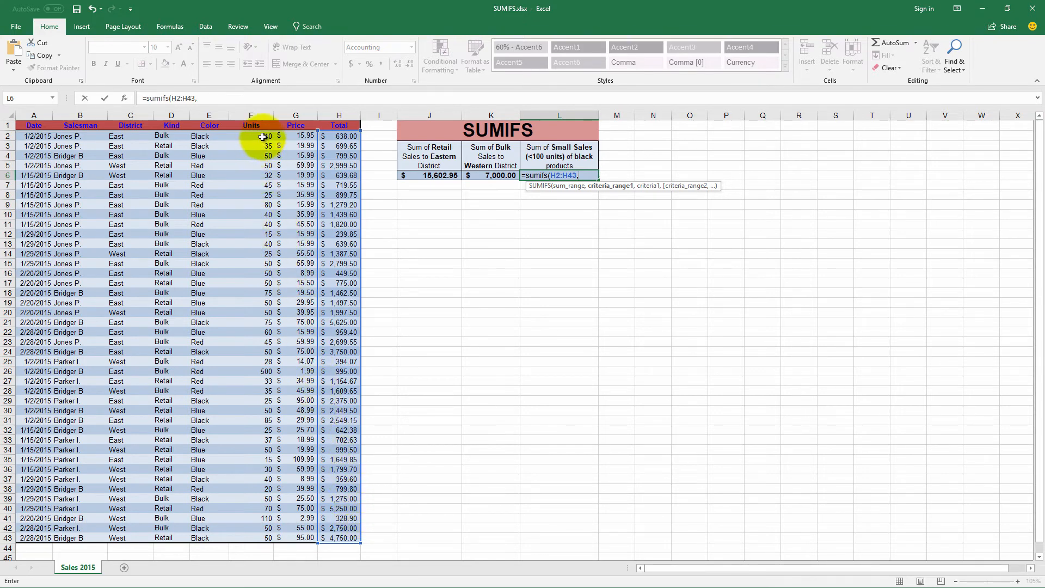
Step: Add the Units range F2:F43 with the criterion "<100" as the first condition of the L6 formula
left_click_drag(263, 135, 259, 537)
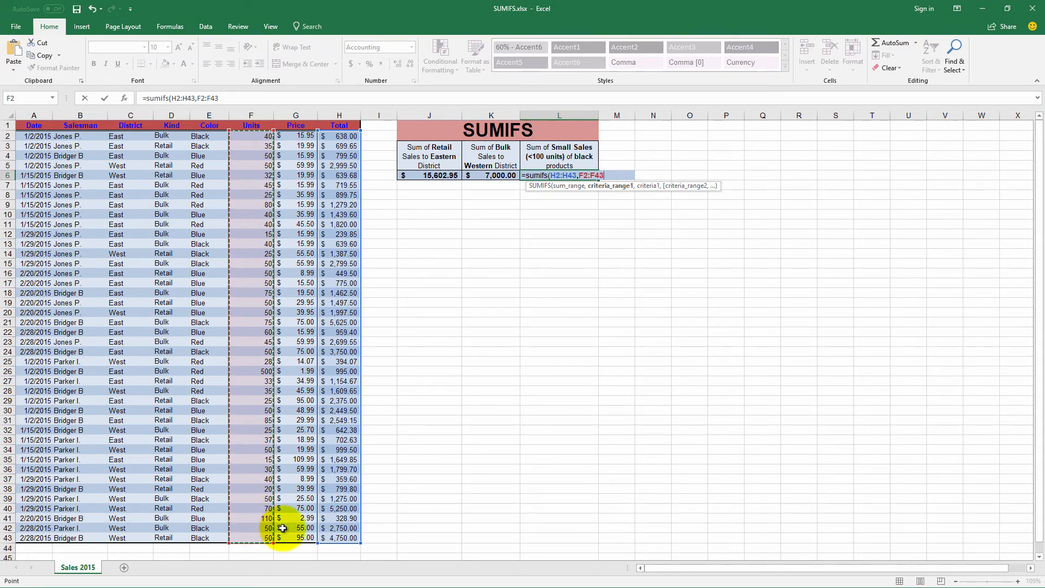
type(",")
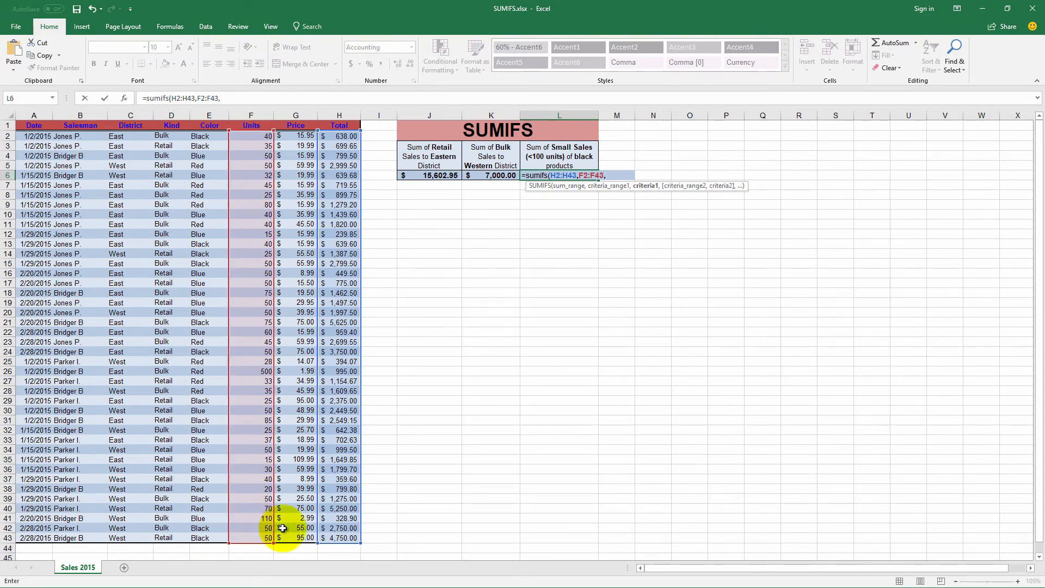
type("\"<100")
type(",")
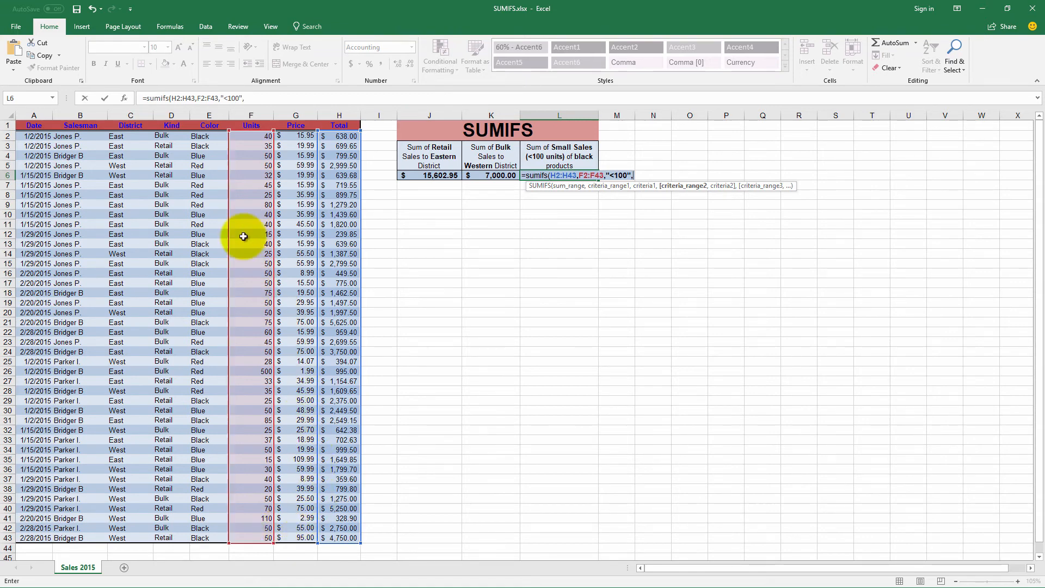
Step: Add the Color range E2:E43 with the criterion "Black" as second condition and complete the formula in L6
left_click_drag(196, 135, 201, 534)
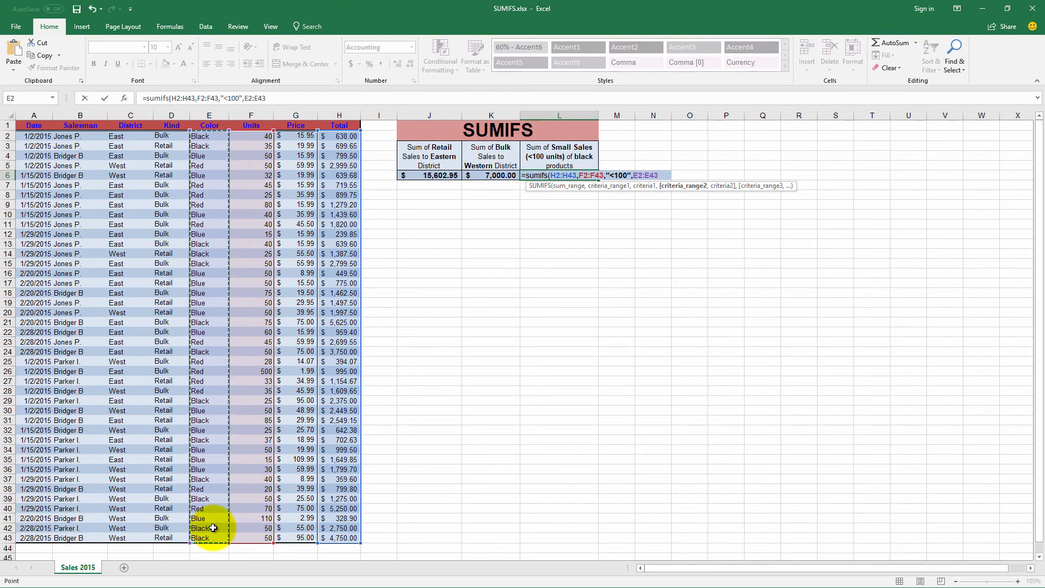
type(",")
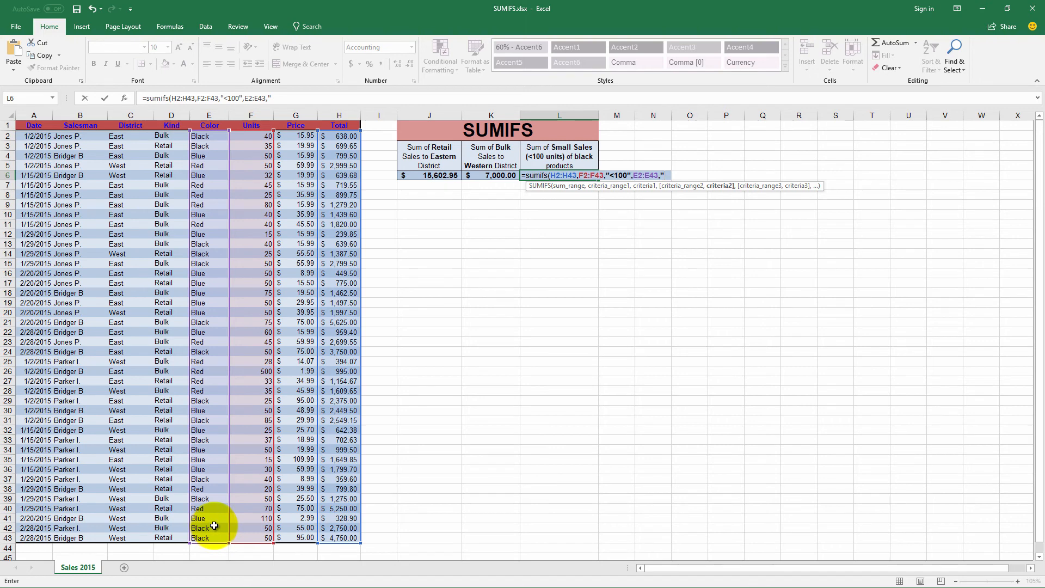
type("Black\")")
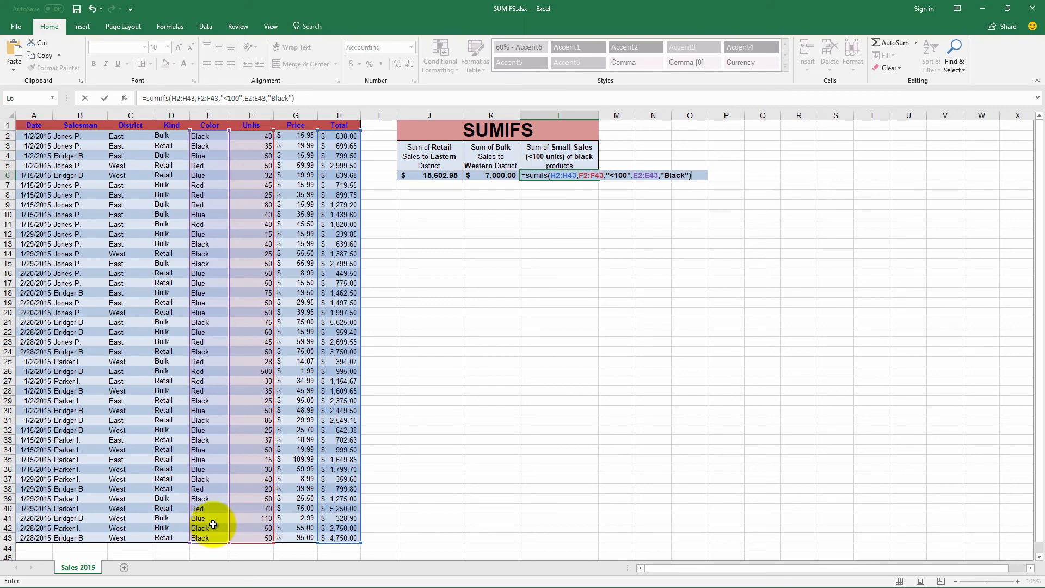
key("Return")
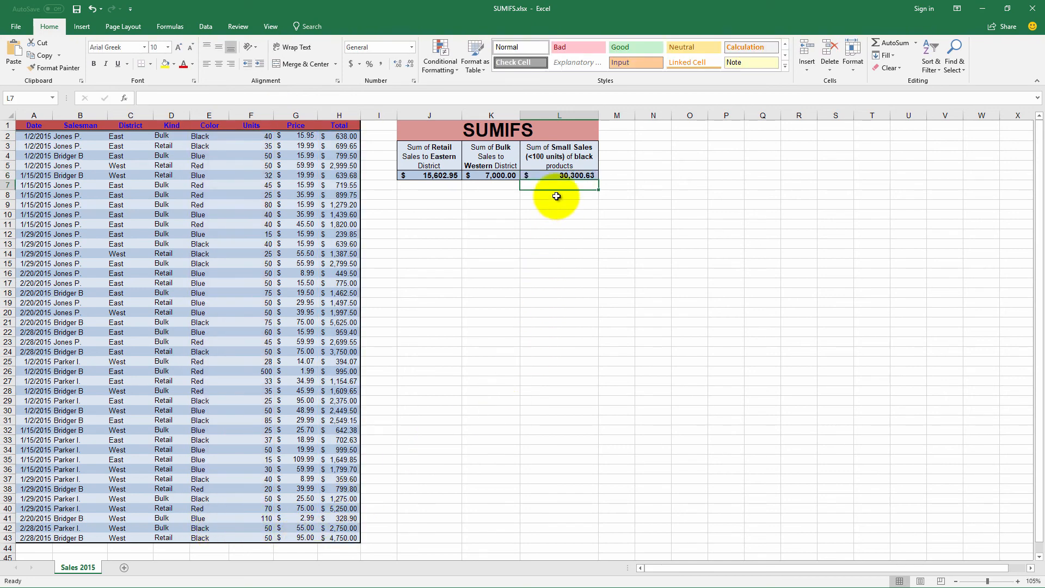
left_click(558, 172)
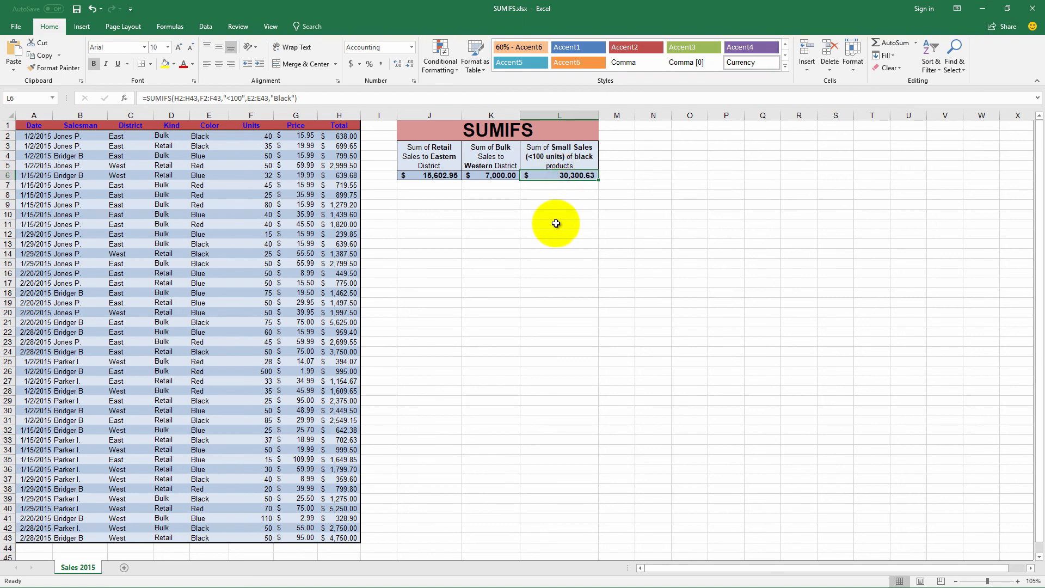